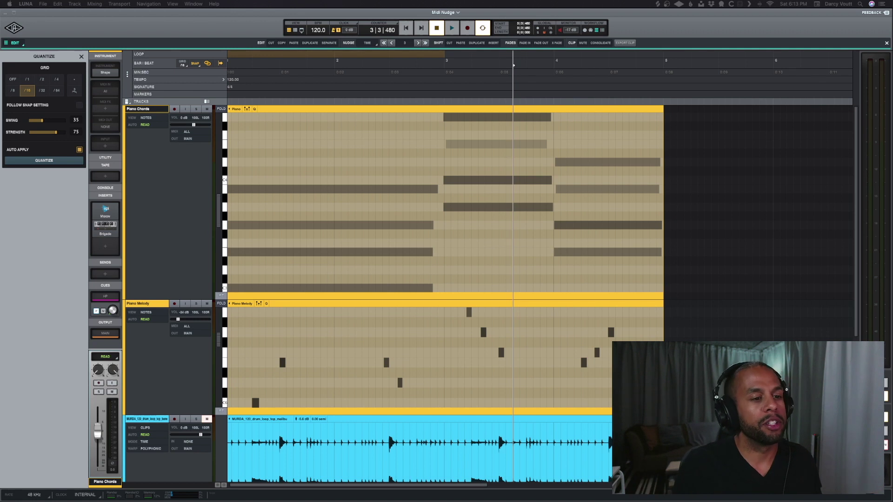
Step: Select the whole session with Cmd+A, switch to MIDI and back to Edit workflow, and bring up Nudge Settings
key(super+a)
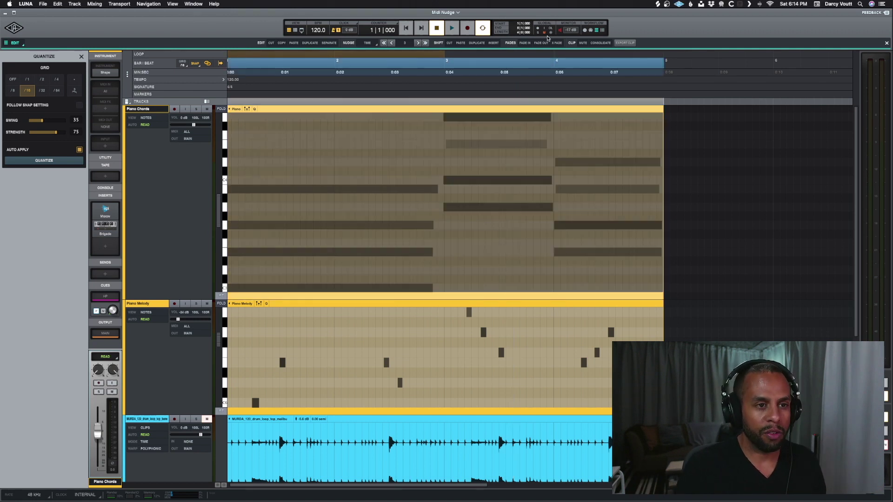
click(591, 31)
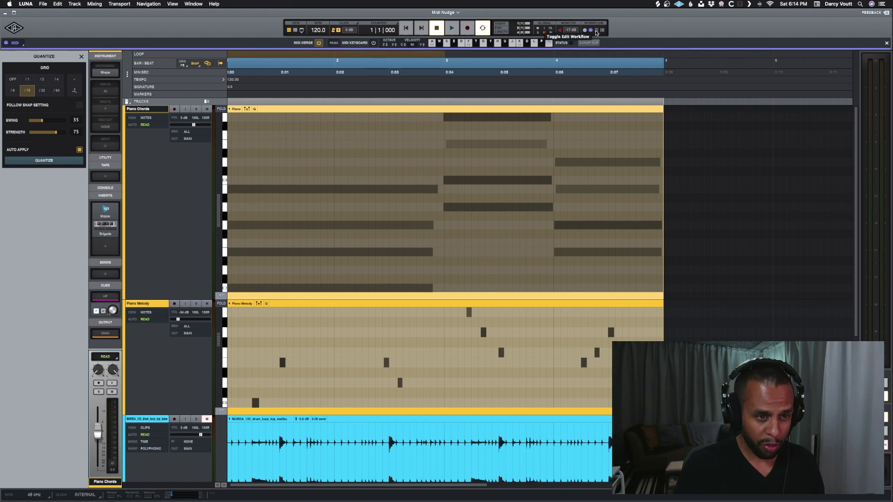
click(596, 30)
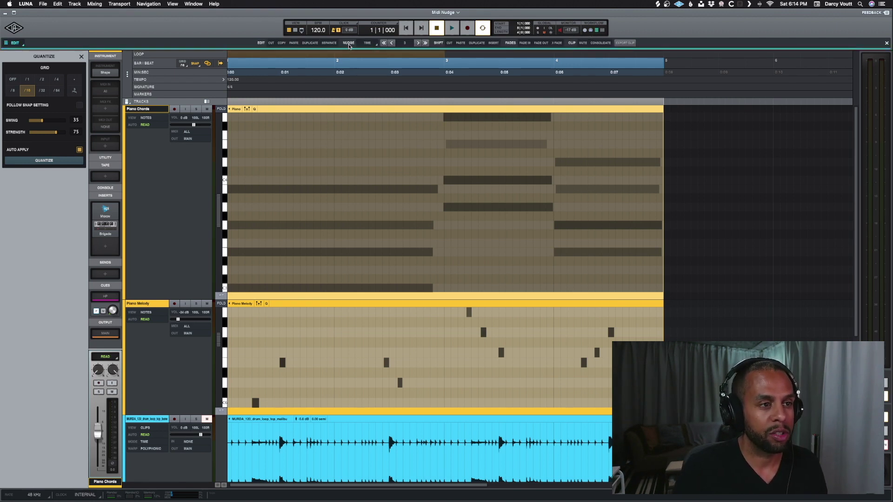
click(367, 45)
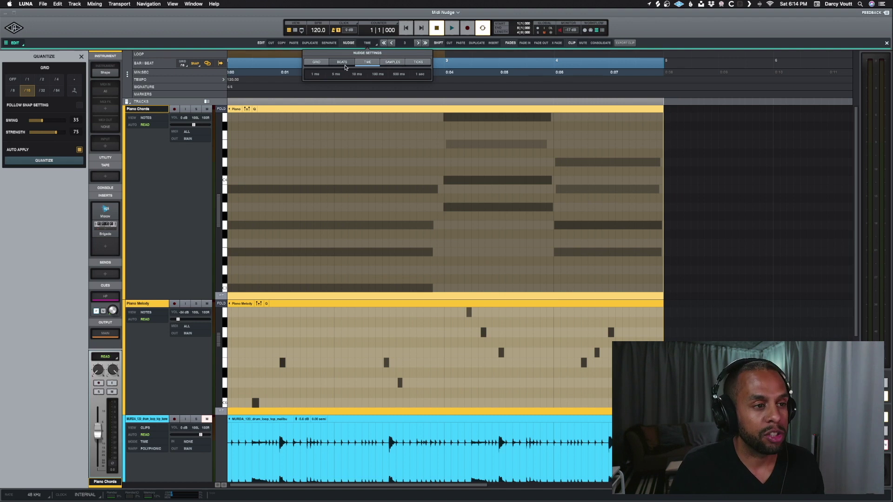
Step: Choose Grid as the nudge unit so nudges follow the 1/16 snap value
click(322, 62)
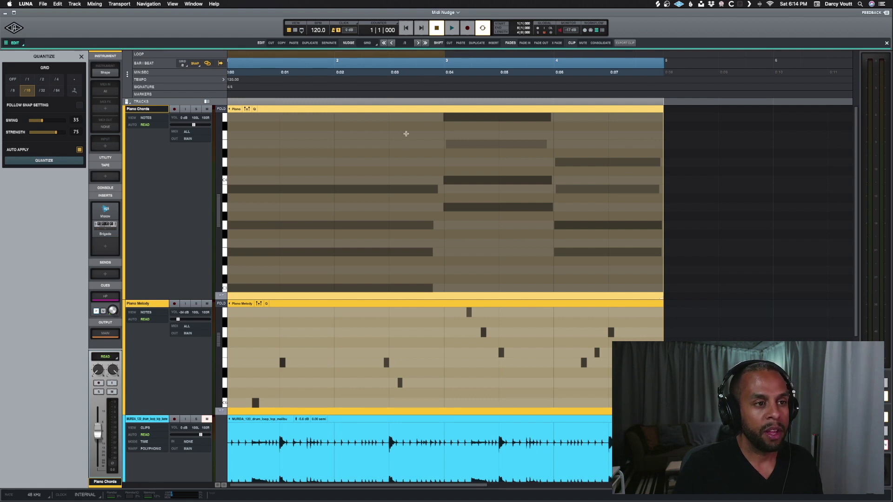
Step: Select the Piano Chords clip and nudge it two beats, then one bar, later and back
click(511, 253)
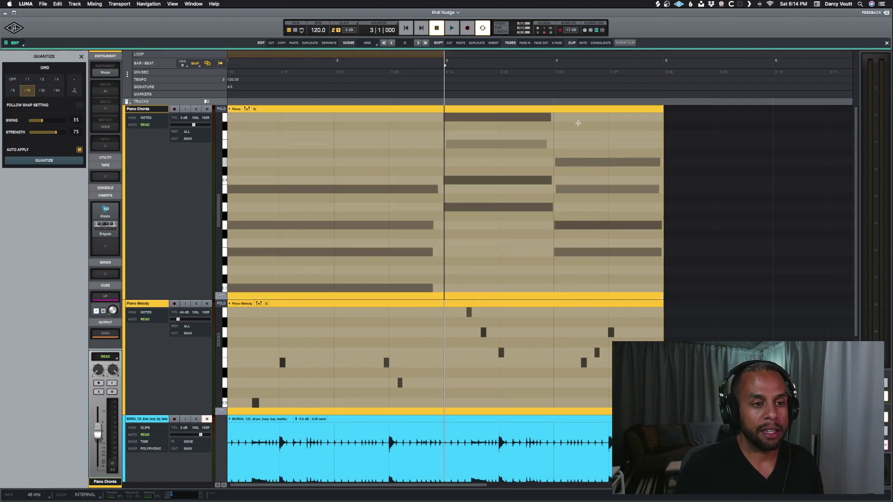
click(557, 110)
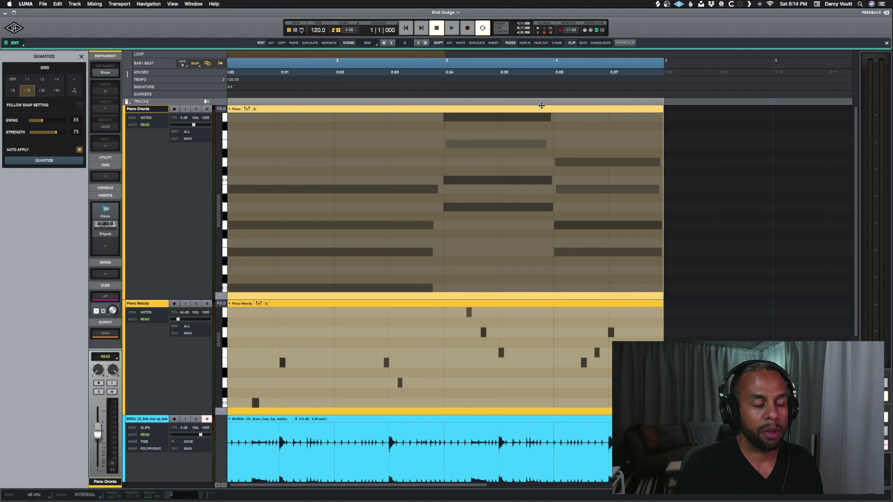
click(417, 44)
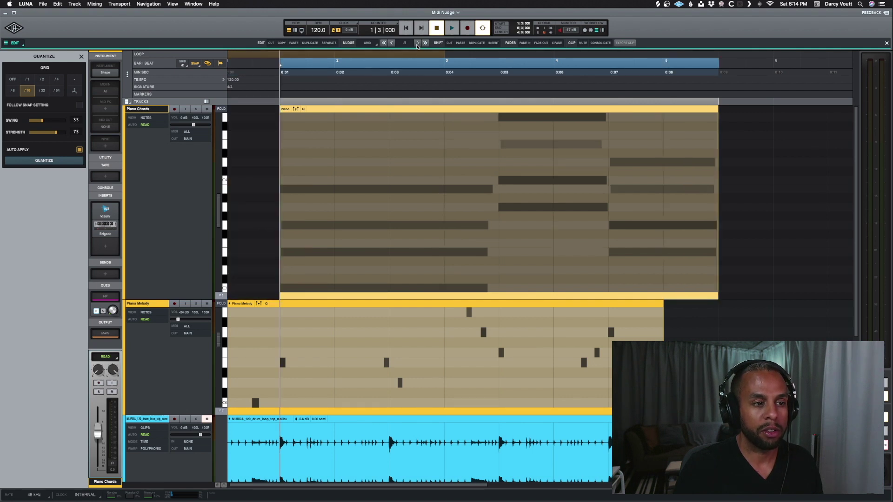
click(391, 42)
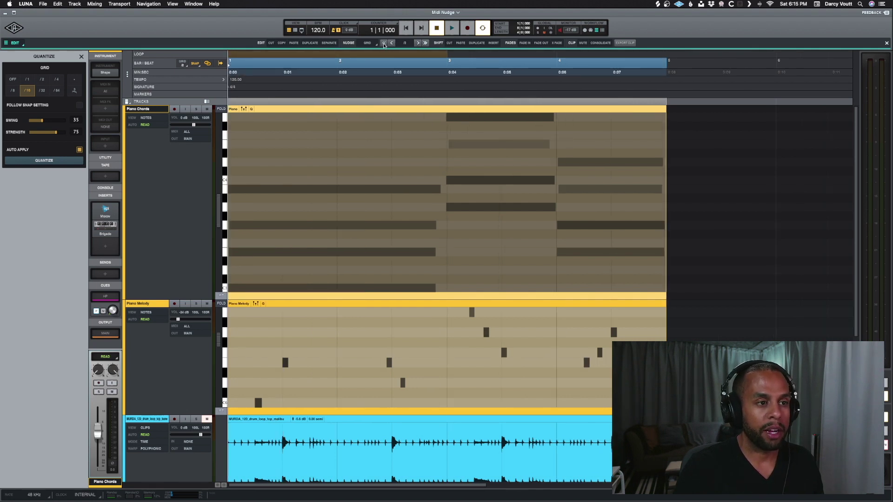
click(425, 44)
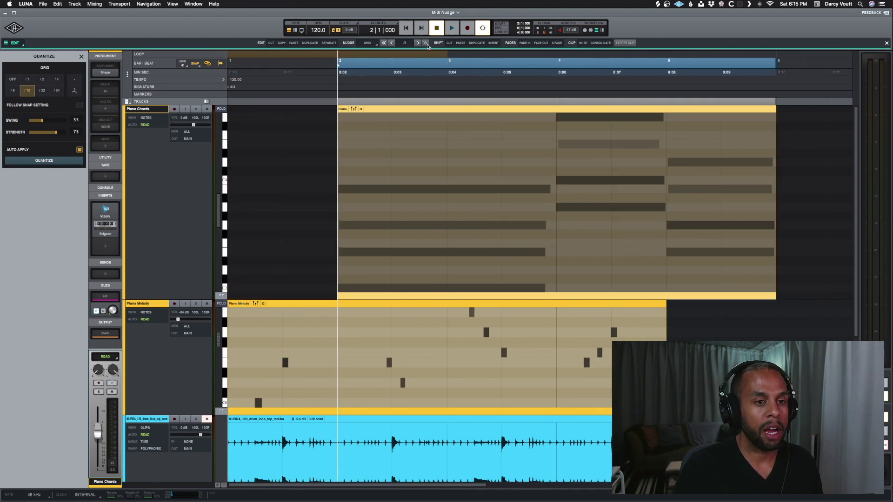
click(384, 43)
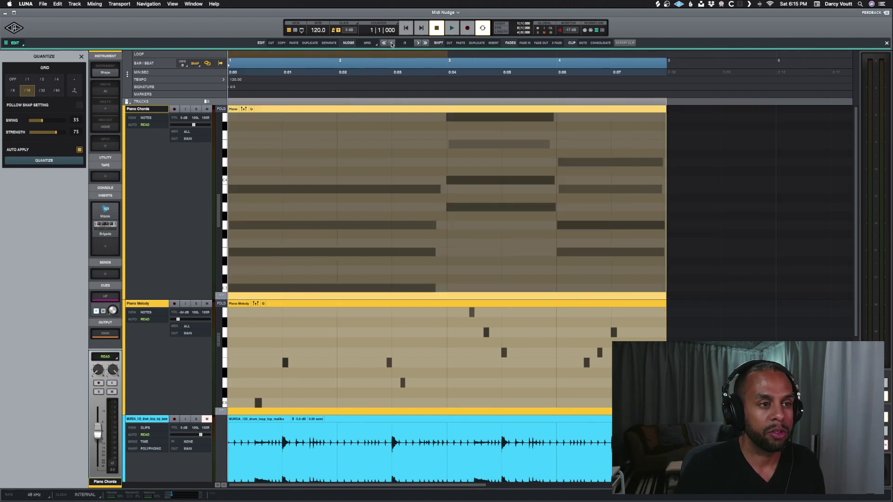
Step: Nudge the clip two beats plus a bar later, return it to bar 1, and deselect it
click(418, 42)
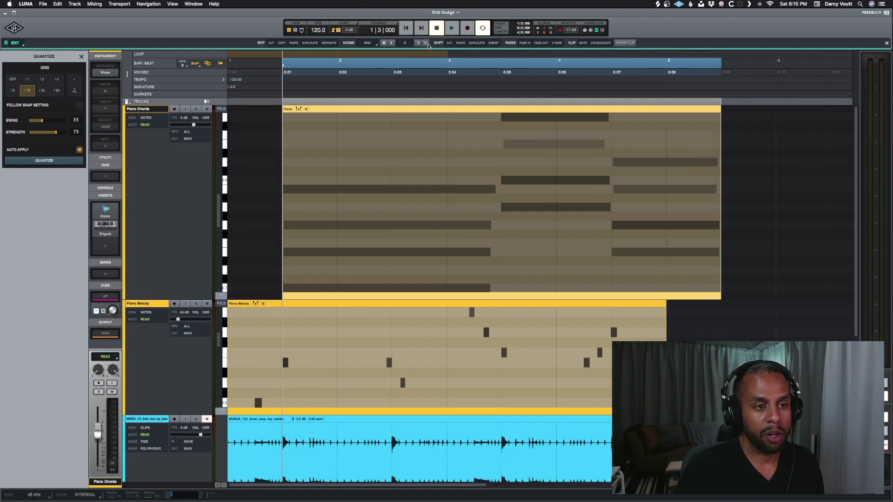
click(426, 43)
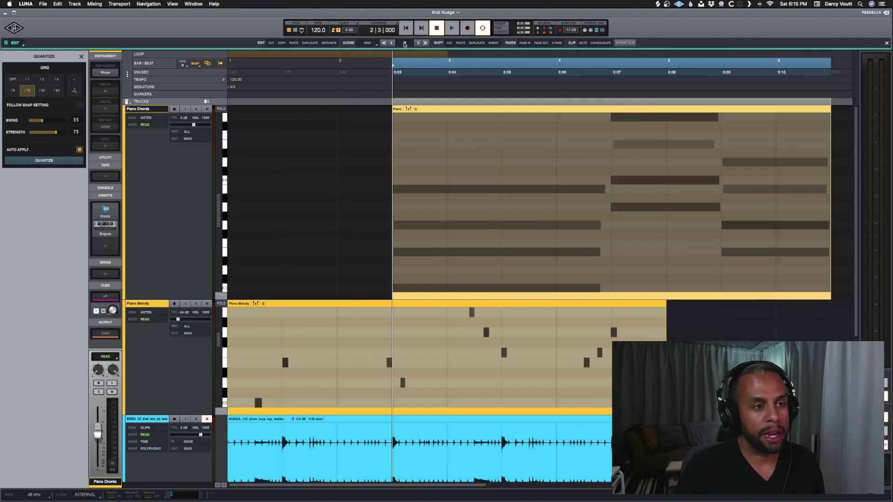
click(385, 42)
click(384, 42)
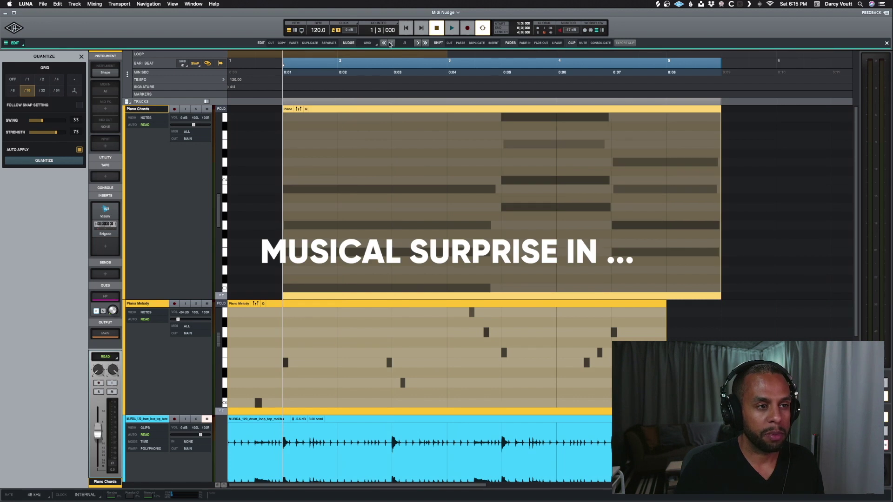
click(409, 151)
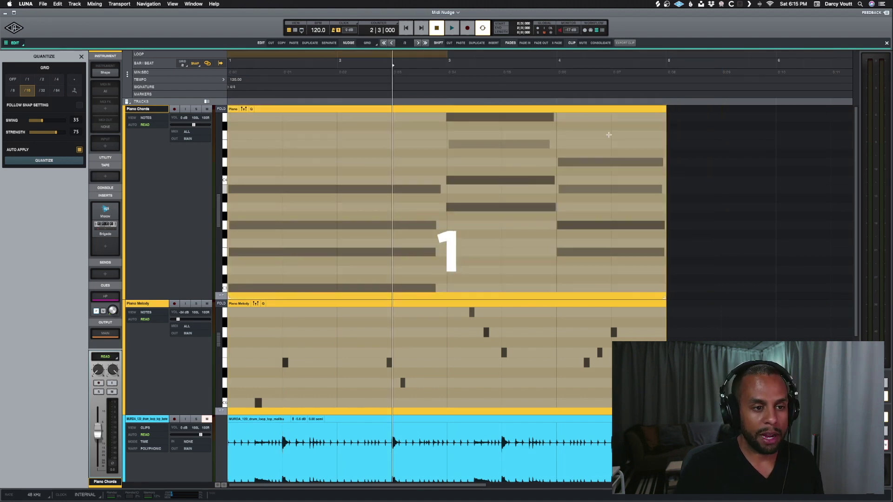
Step: Nudge seven marquee-selected Piano Chords notes two beats later, then back with Cmd+Z
drag(608, 132, 402, 237)
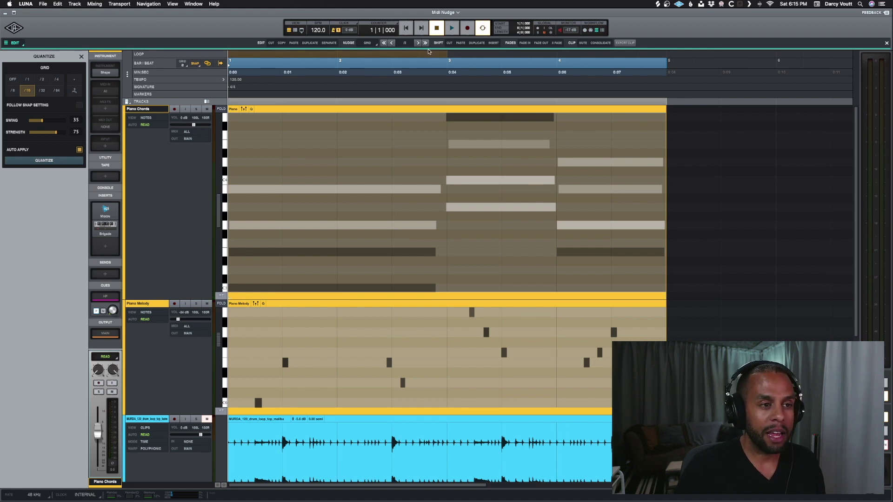
click(416, 43)
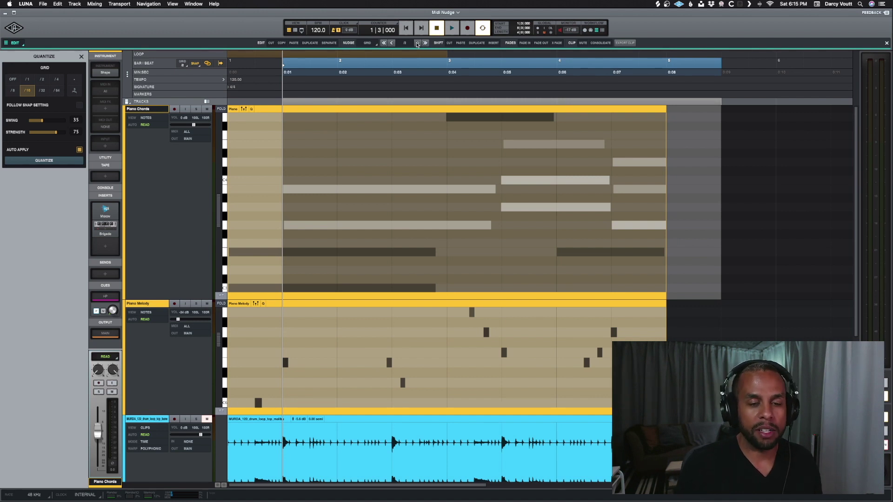
key(super+z)
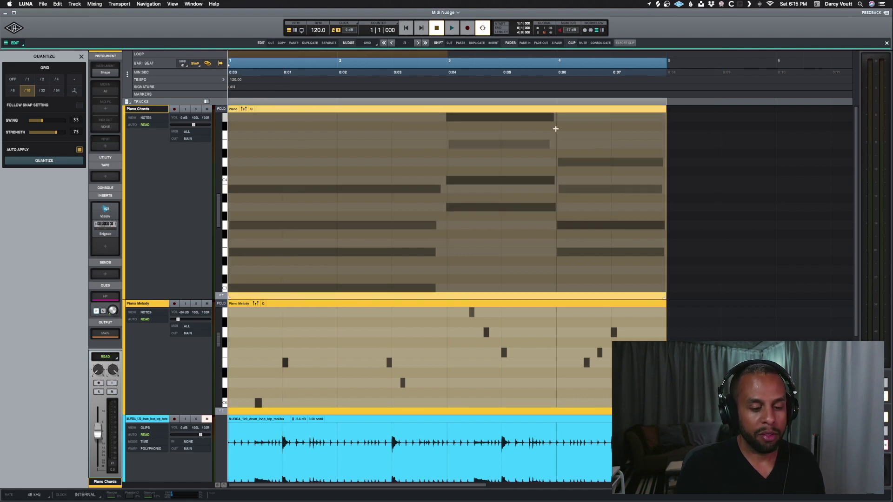
Step: Show clips on Piano Chords, select bars 2–4, and nudge the range to start mid-bar 1
key(n)
click(566, 127)
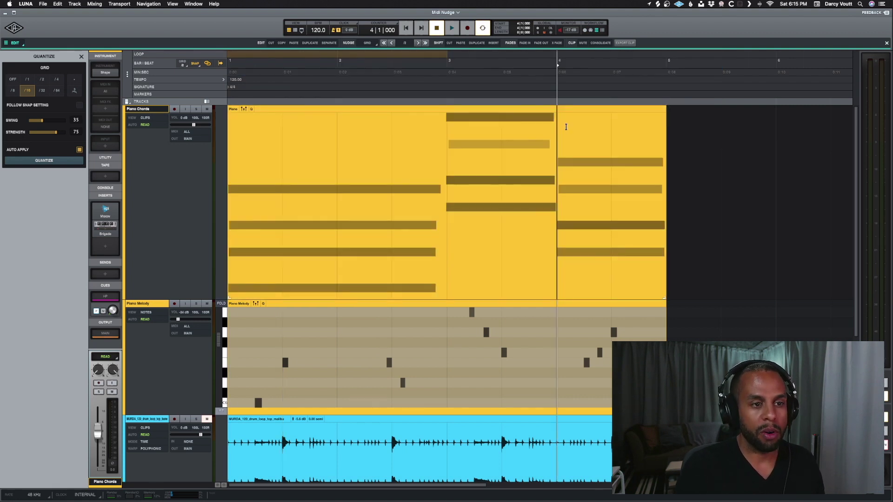
drag(565, 127, 361, 127)
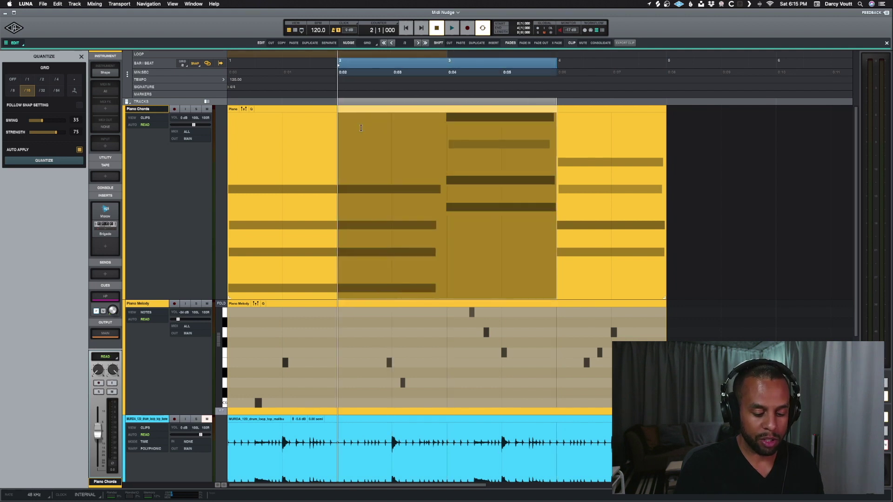
click(417, 43)
click(391, 43)
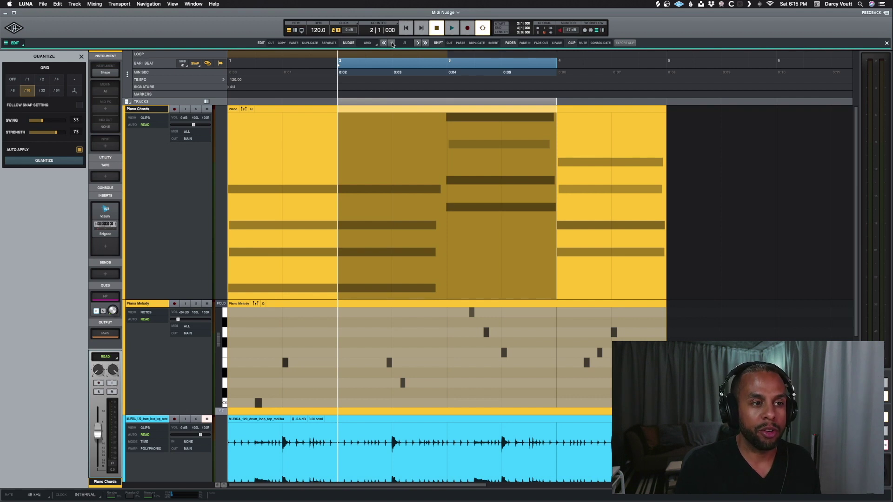
click(392, 43)
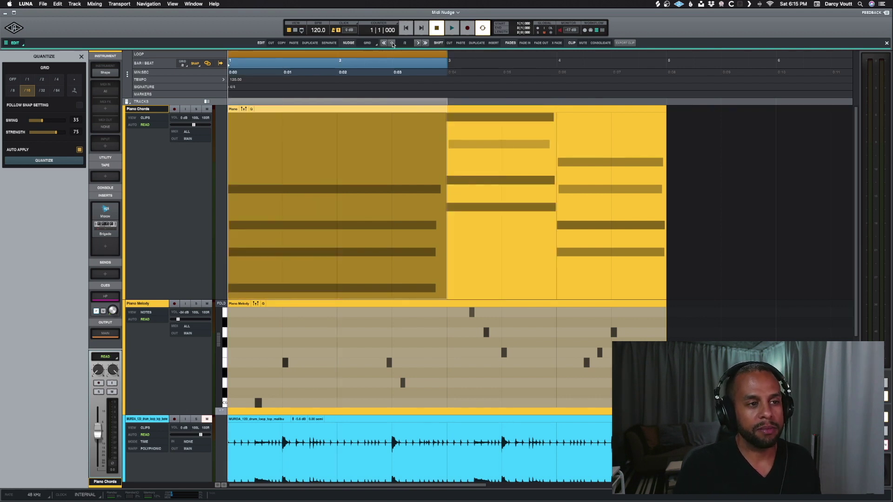
click(417, 43)
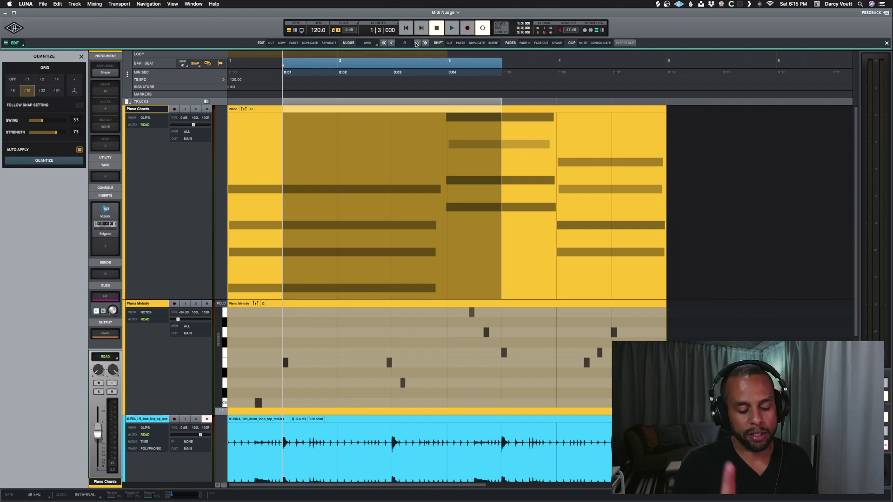
Step: Nudge the selection by half bars with period/comma, then by whole bars until it starts at bar 3
key(period)
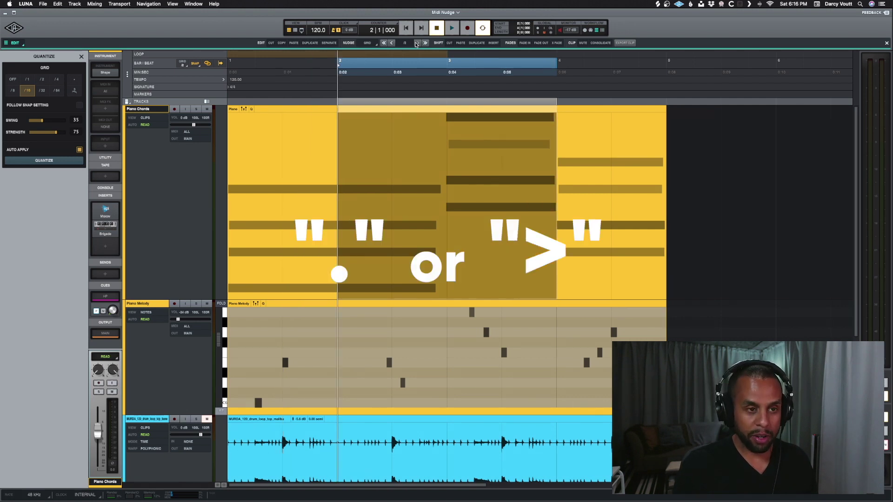
key(comma)
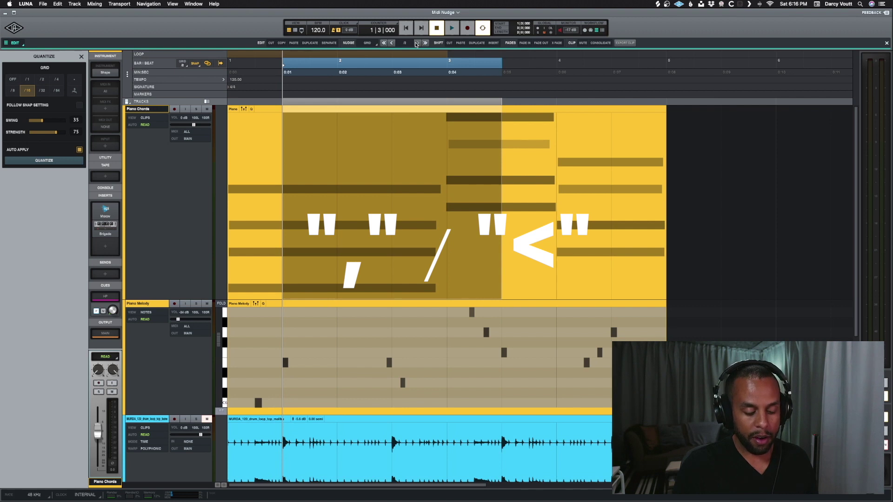
key(period)
key(comma)
key(period)
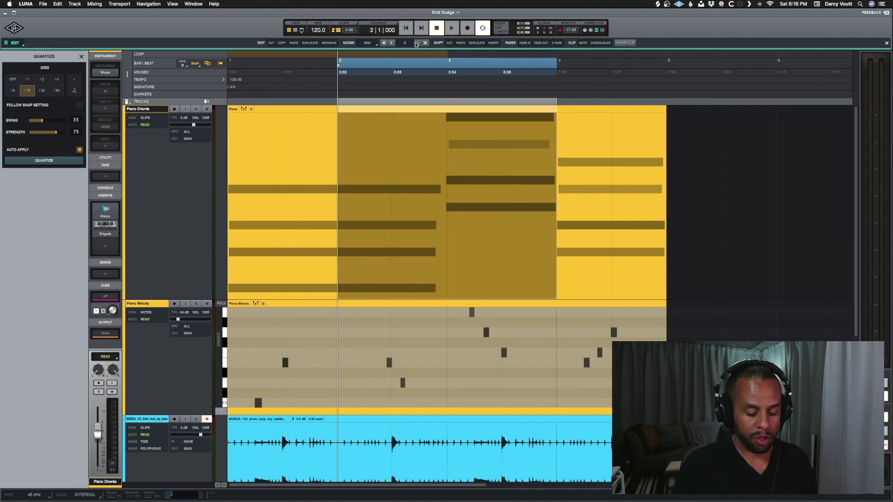
key(comma)
click(416, 43)
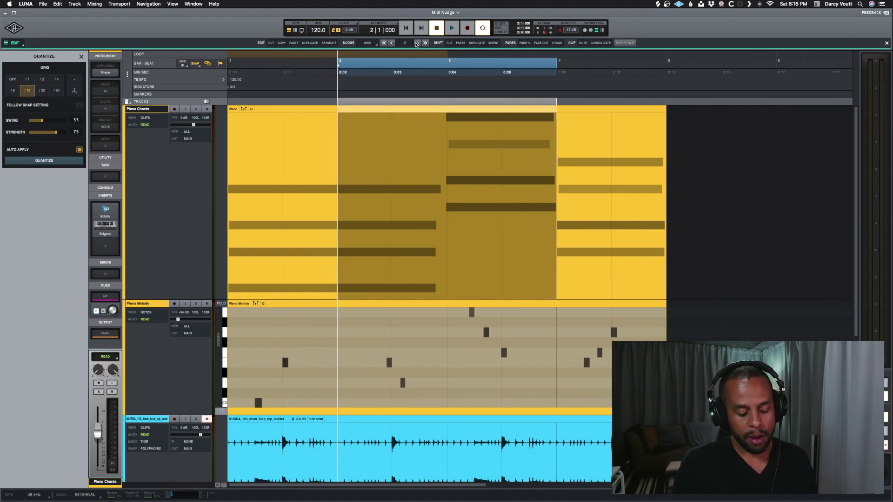
key(m)
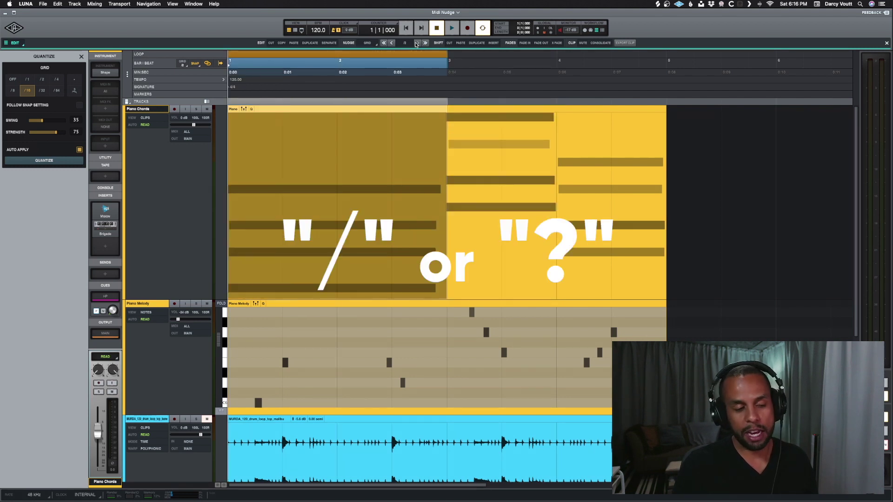
key(slash)
key(slash)
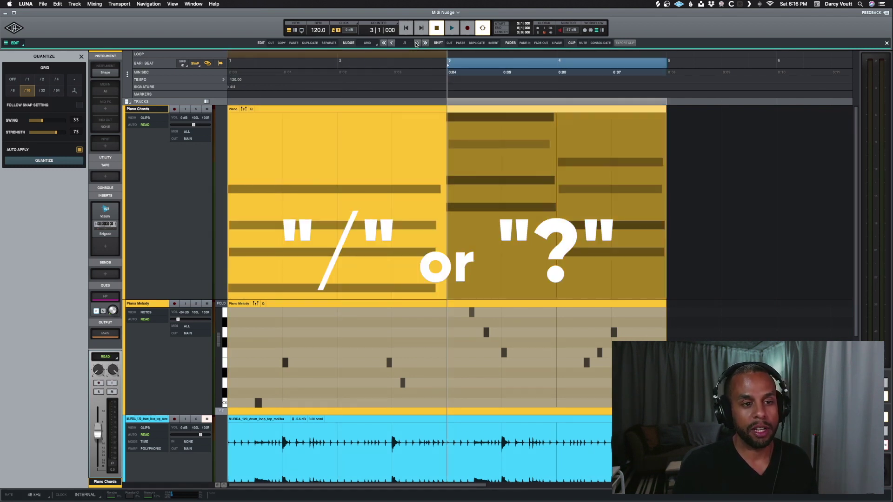
key(semicolon)
Step: Try the Beats, Samples and Ticks nudge units in Nudge Settings, then settle on Time
click(369, 44)
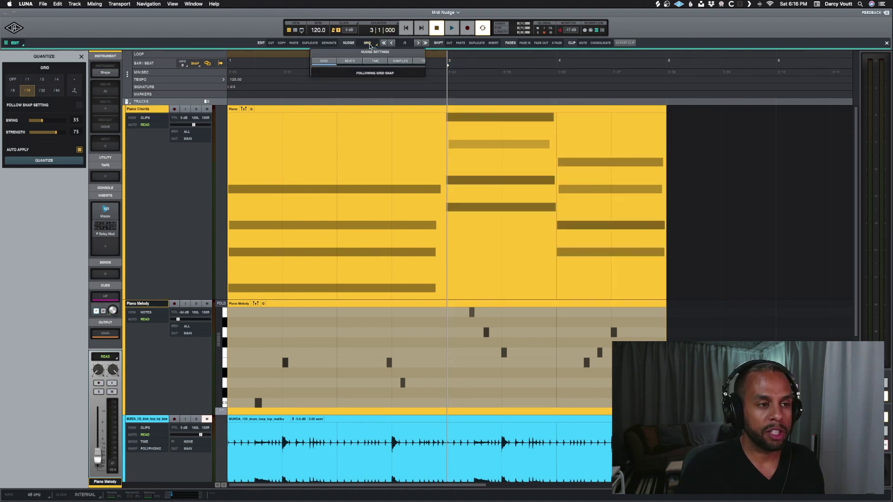
click(349, 62)
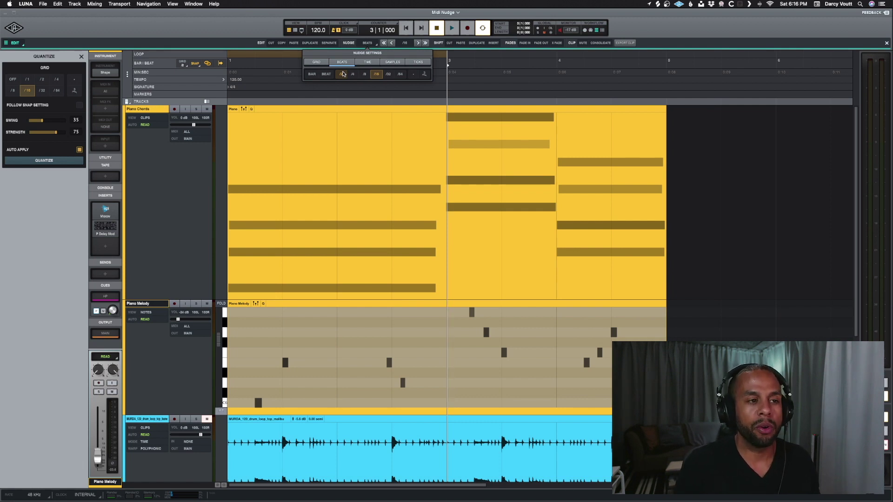
click(367, 64)
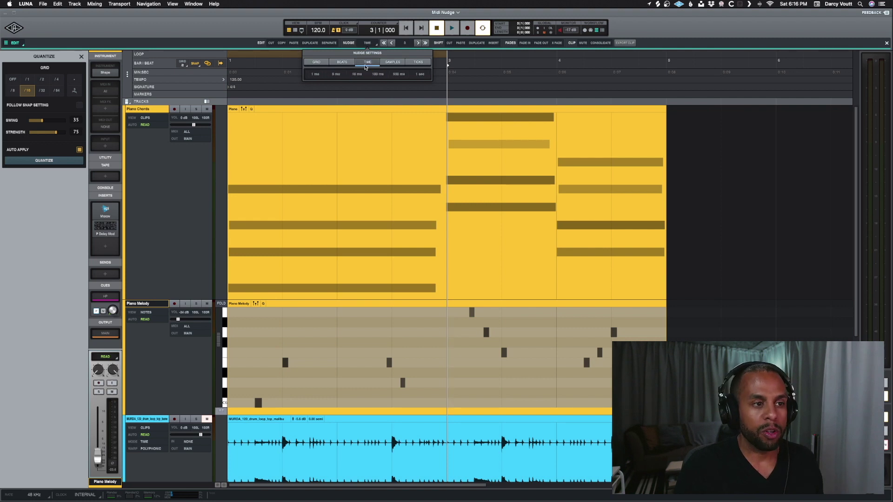
click(389, 63)
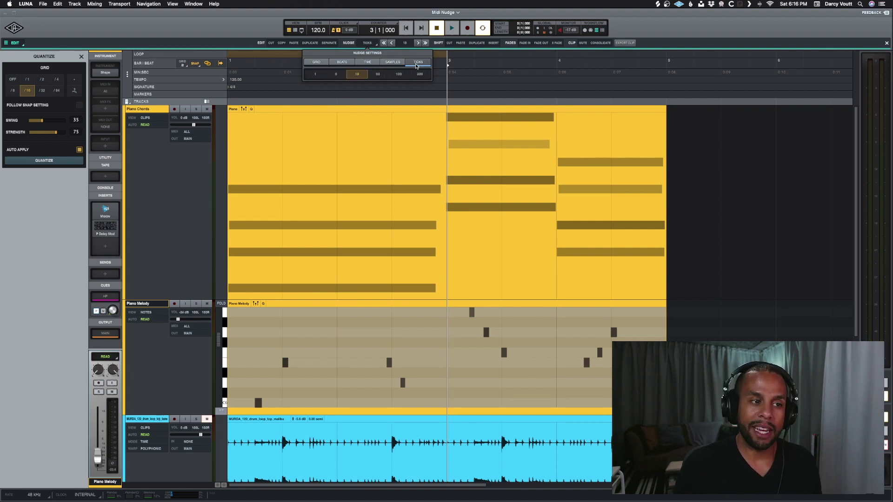
click(418, 64)
click(373, 65)
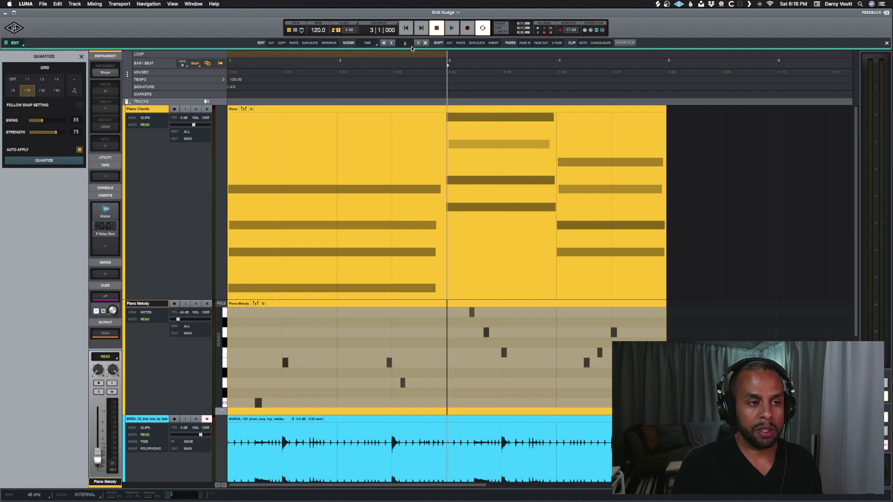
Step: Set the nudge amount to 10 ms, shift the Piano Chords notes slightly earlier, and mark bars 2–3
text(10)
key(Return)
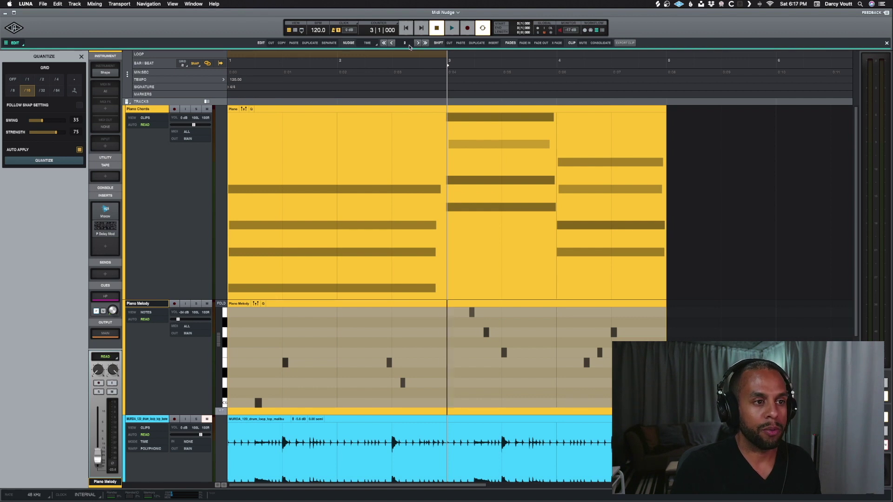
key(super+z)
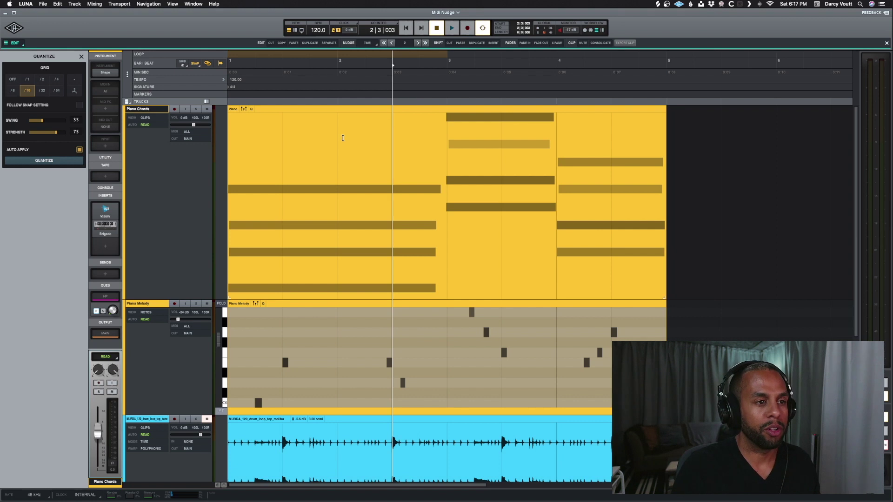
drag(341, 135, 442, 144)
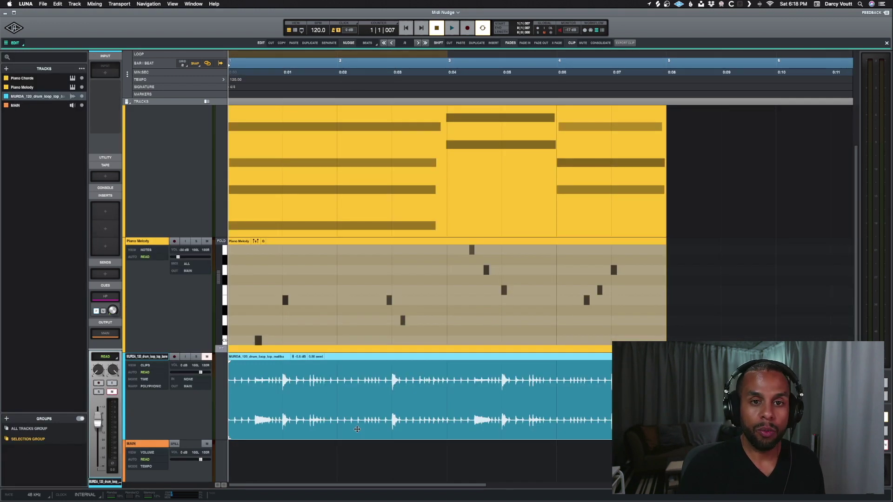
Step: Nudge the drum loop audio clip slightly later, then back to its bar 1 start
mouse_move(356, 429)
mouse_down()
mouse_move(384, 429)
mouse_move(357, 429)
mouse_up()
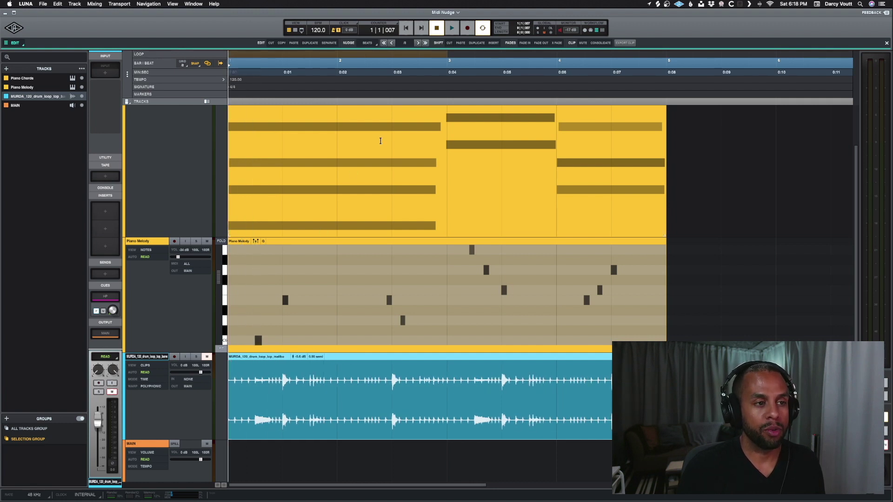